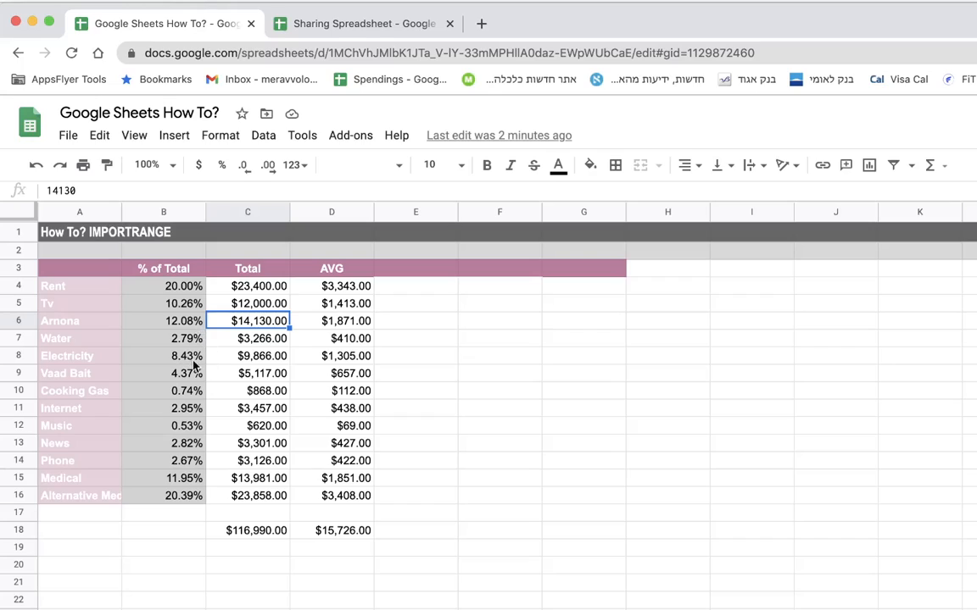
Step: Examine the expense names, totals and % of Total formulas in the source expense table
click(86, 291)
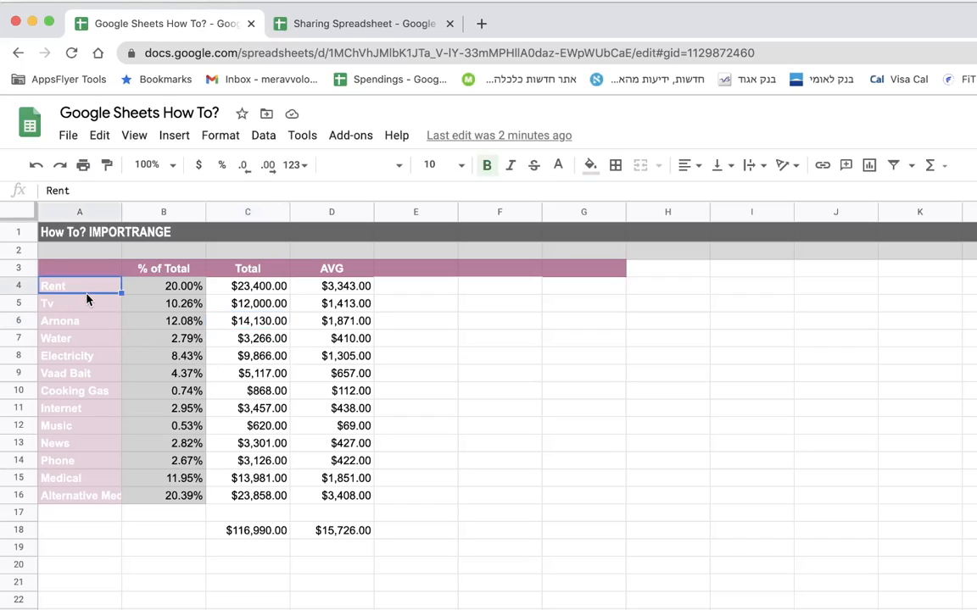
click(87, 342)
click(251, 355)
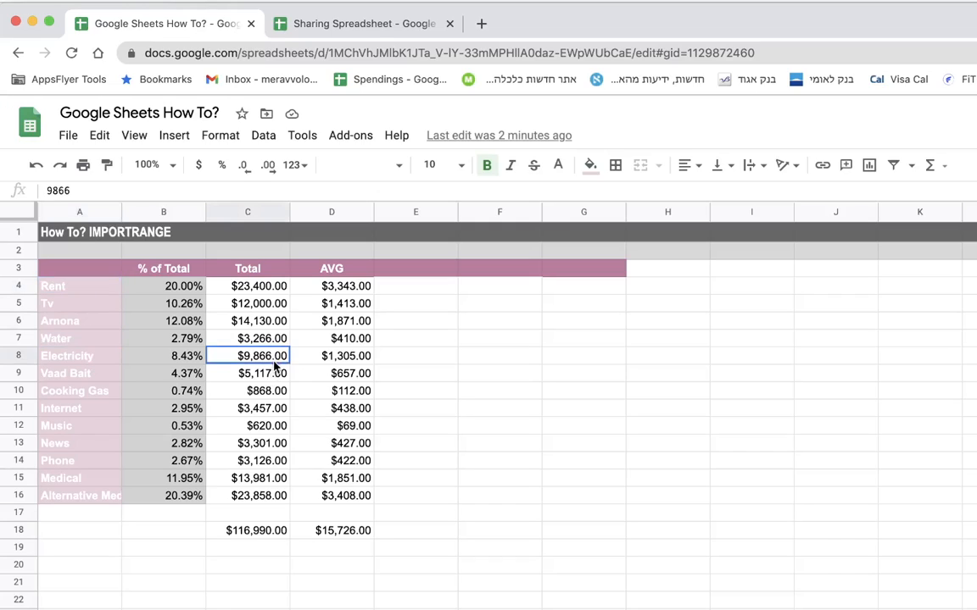
click(251, 390)
click(274, 431)
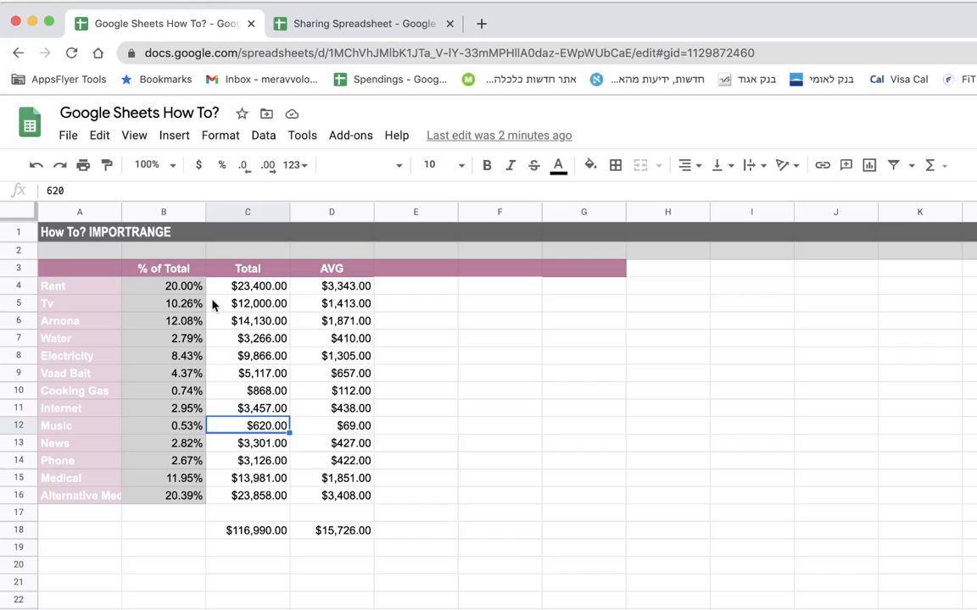
click(178, 287)
click(185, 318)
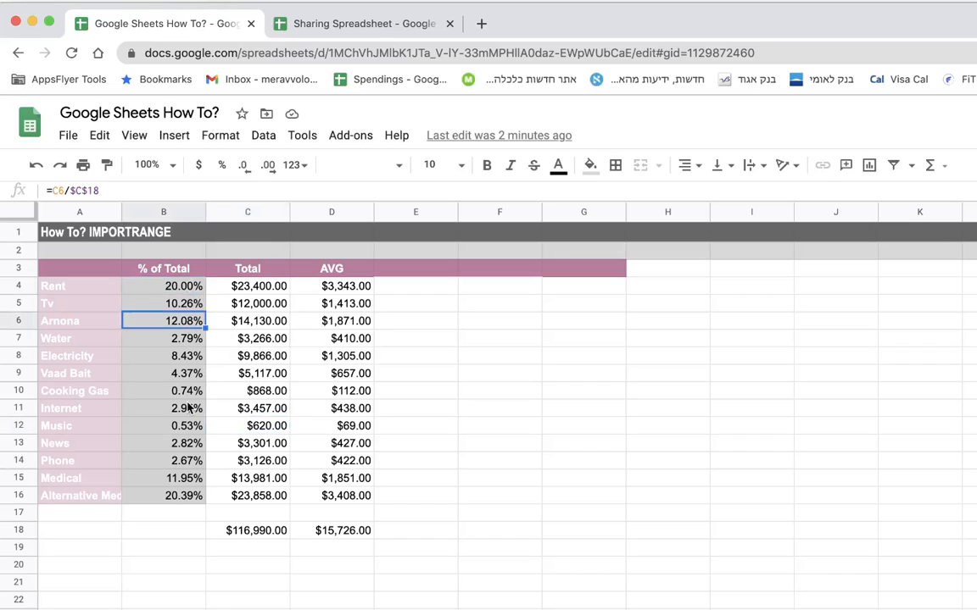
double_click(186, 324)
key(Escape)
click(170, 492)
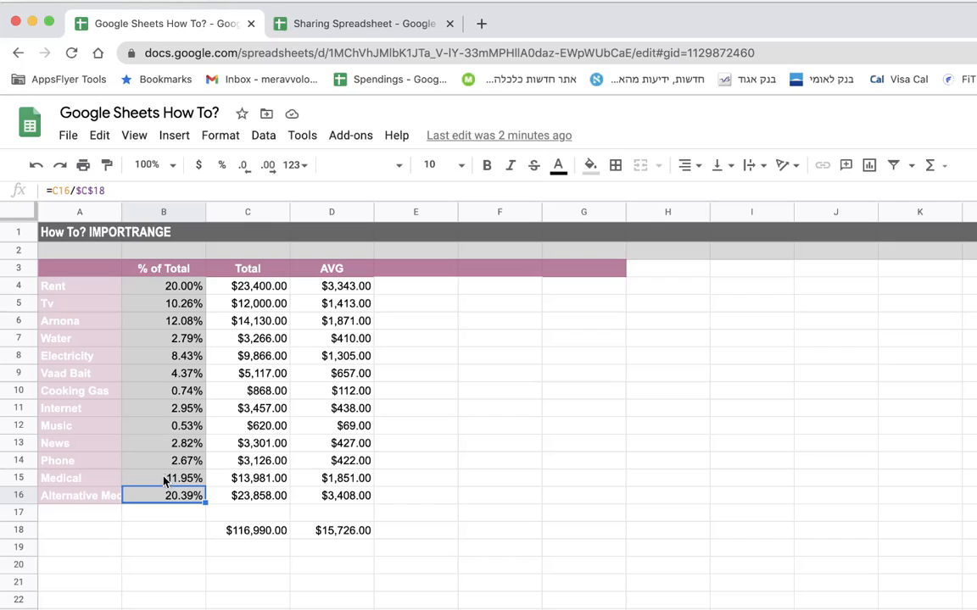
click(163, 285)
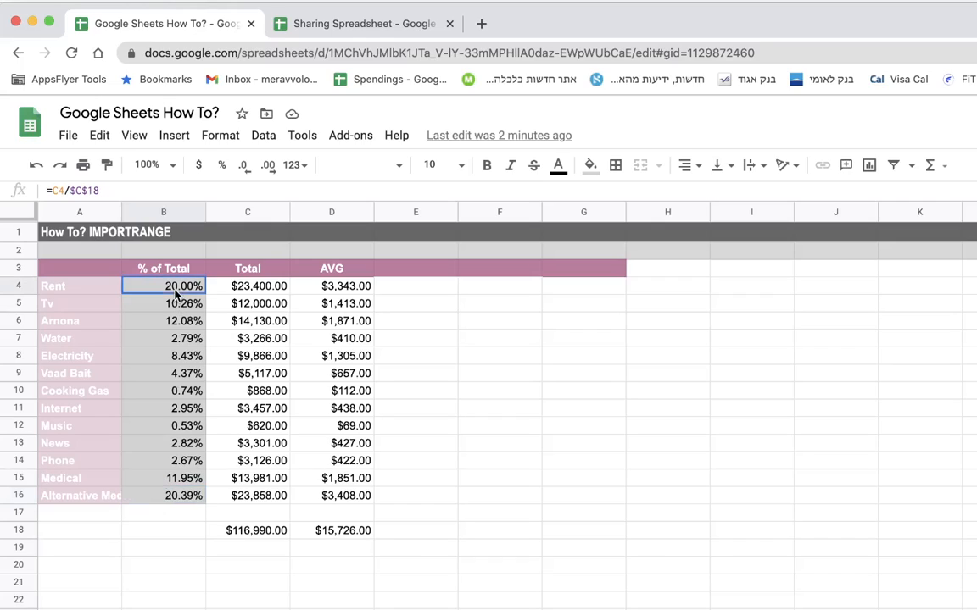
click(178, 499)
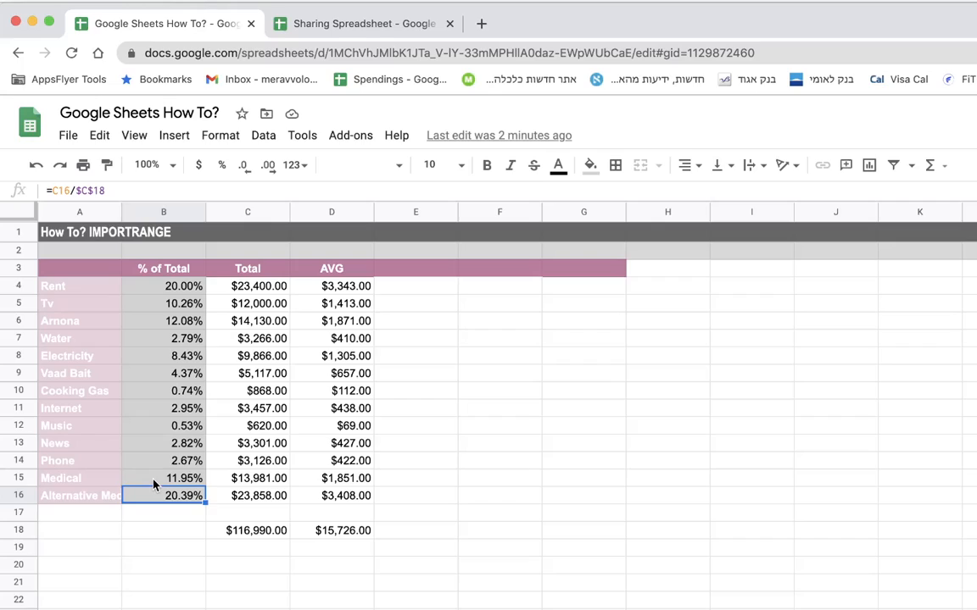
click(153, 482)
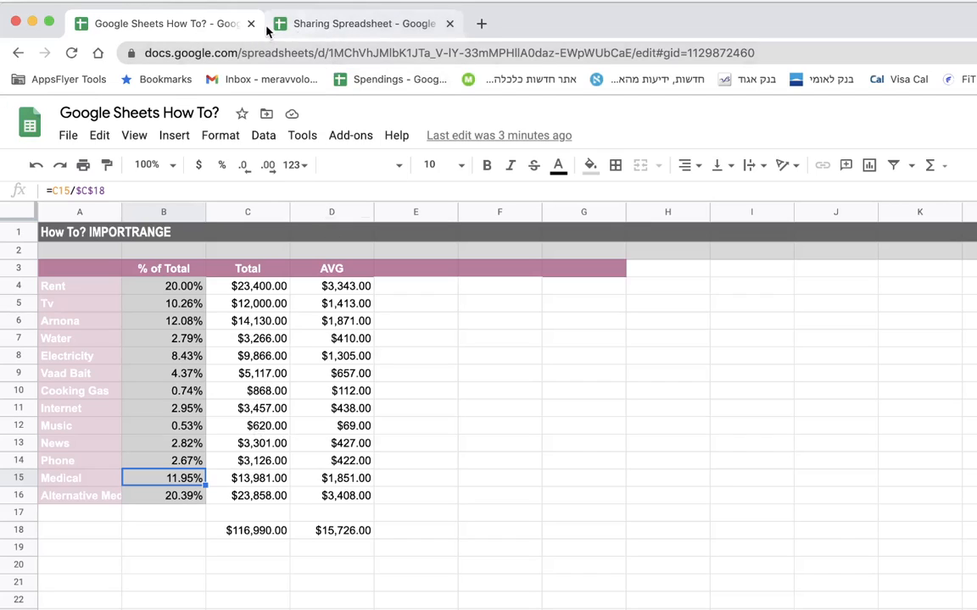
Step: Start an IMPORTRANGE formula in cell A1 of the Sharing Spreadsheet, opening the quote for the spreadsheet URL
click(307, 29)
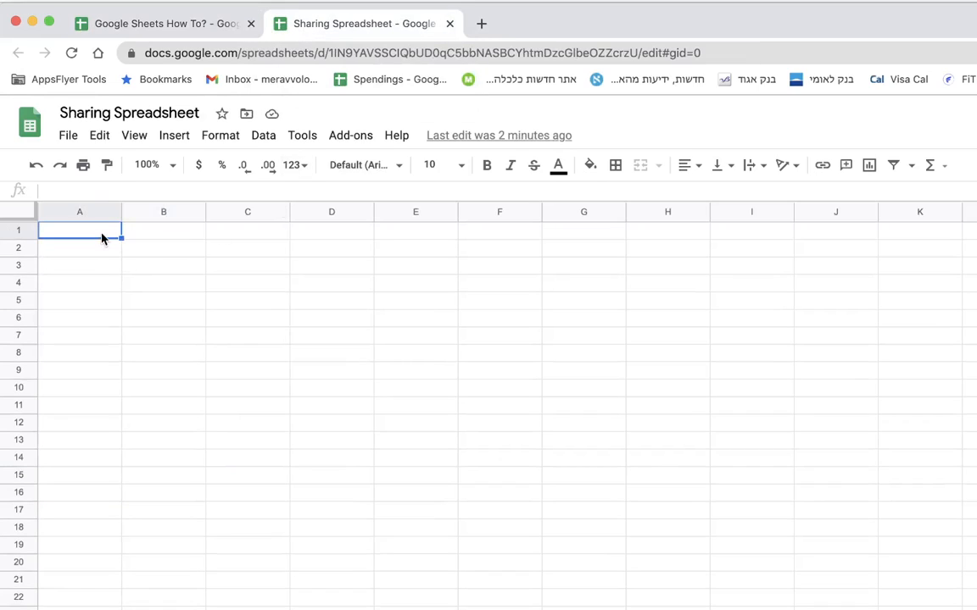
text(=IMPORTA)
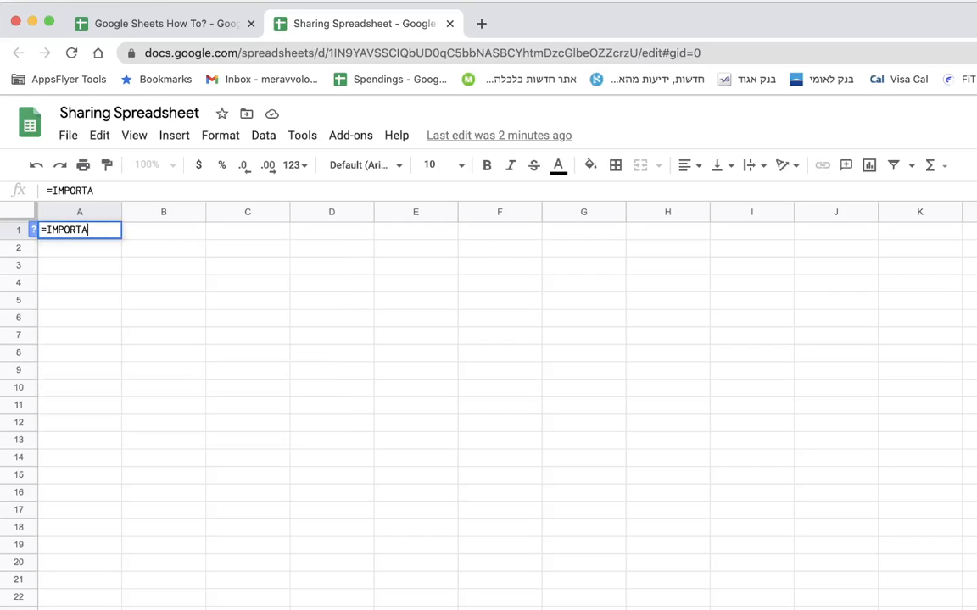
key(BackSpace)
text(RANGE)
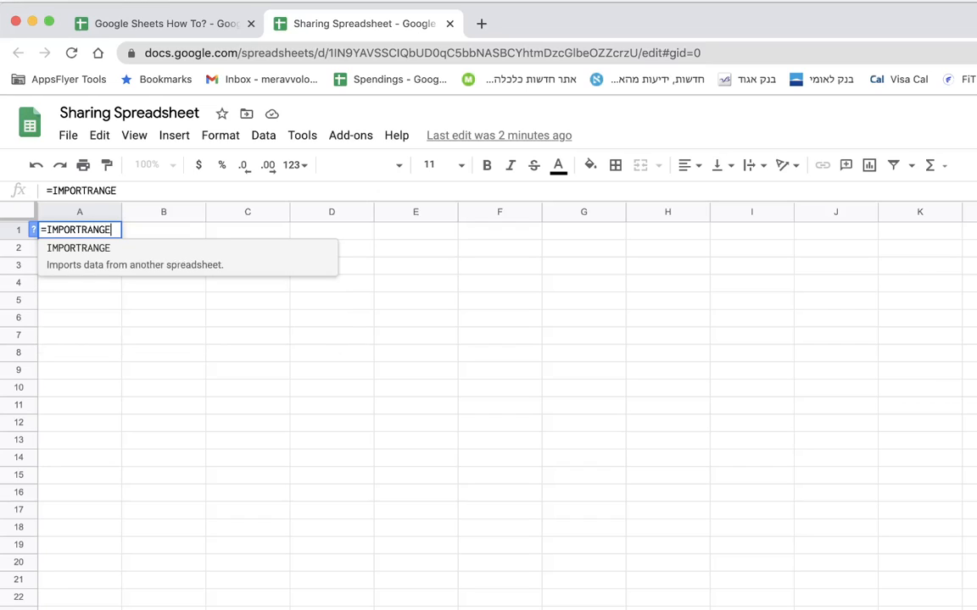
text((")
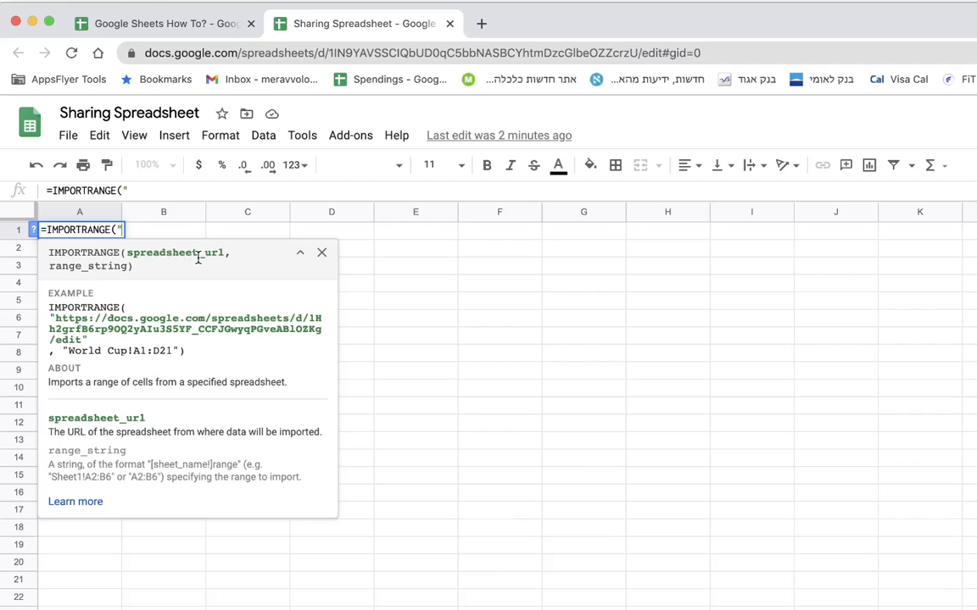
Step: Copy the URL of the "Google Sheets How To?" spreadsheet into the IMPORTRANGE formula as its quoted first argument, followed by a comma
click(197, 24)
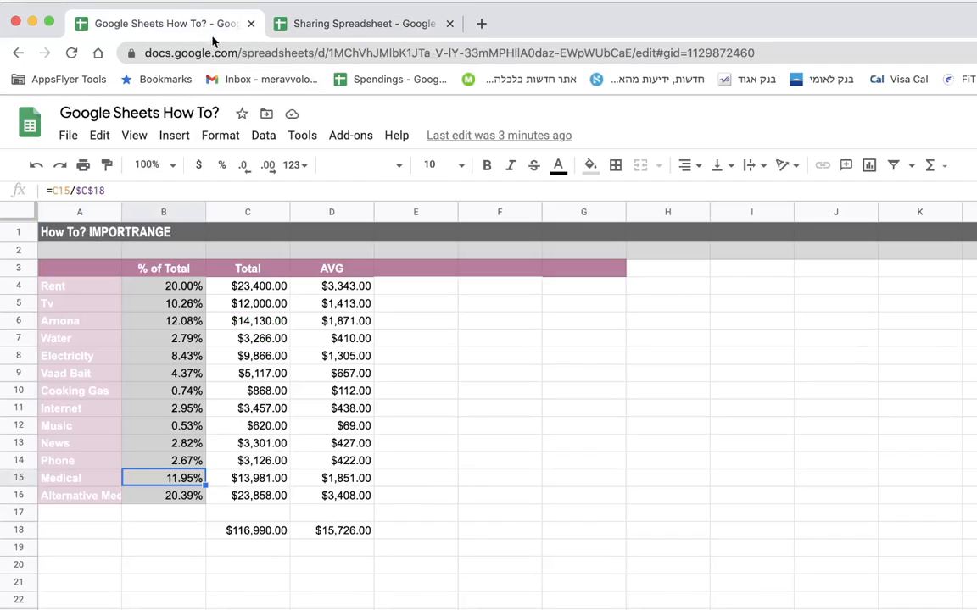
click(224, 52)
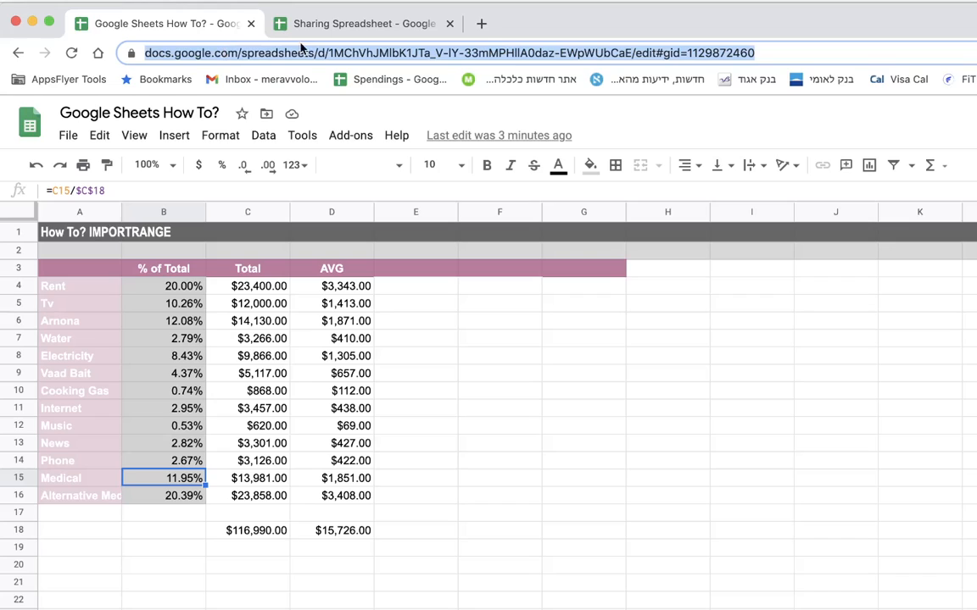
click(277, 32)
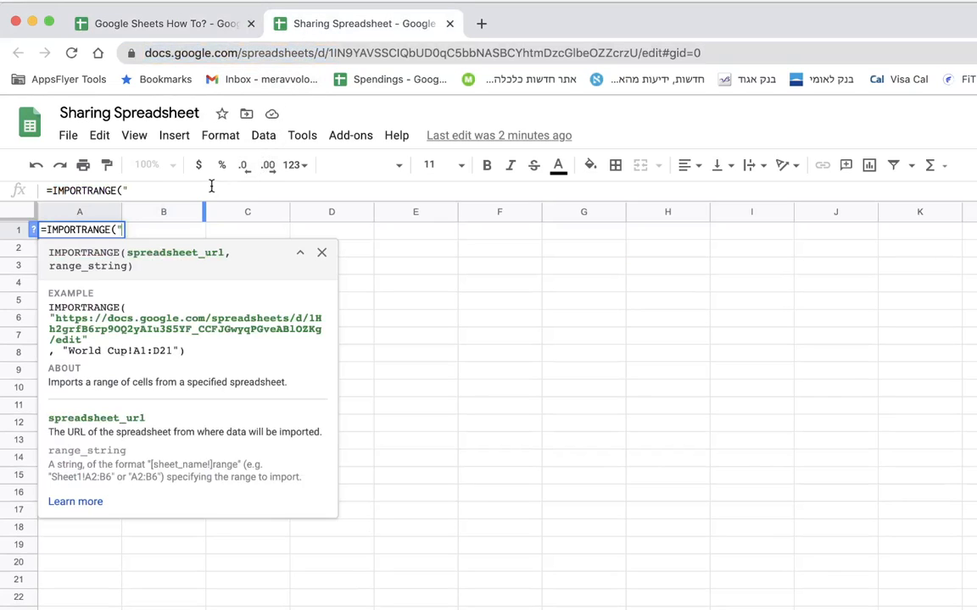
click(209, 187)
key(ctrl+v)
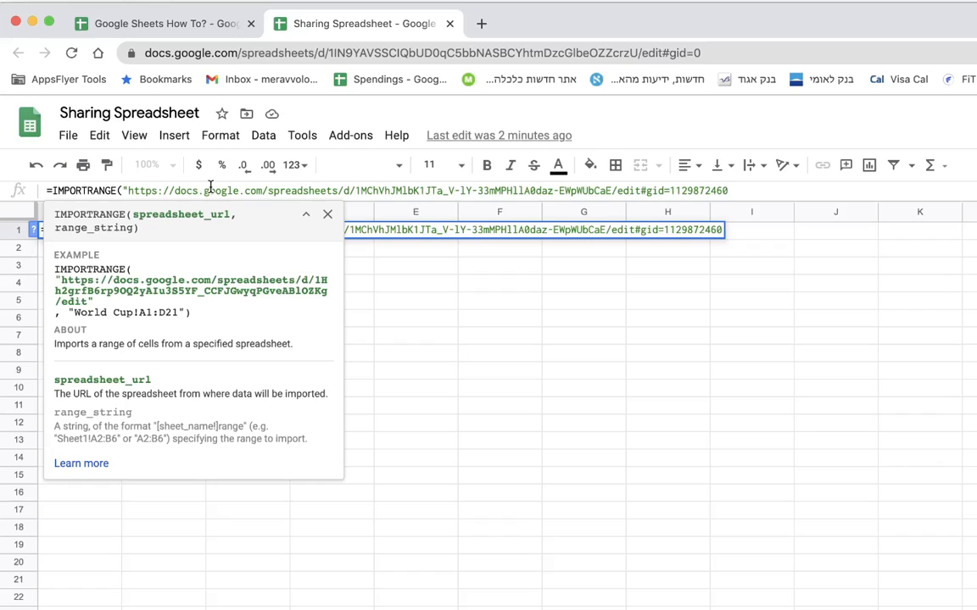
text(",)
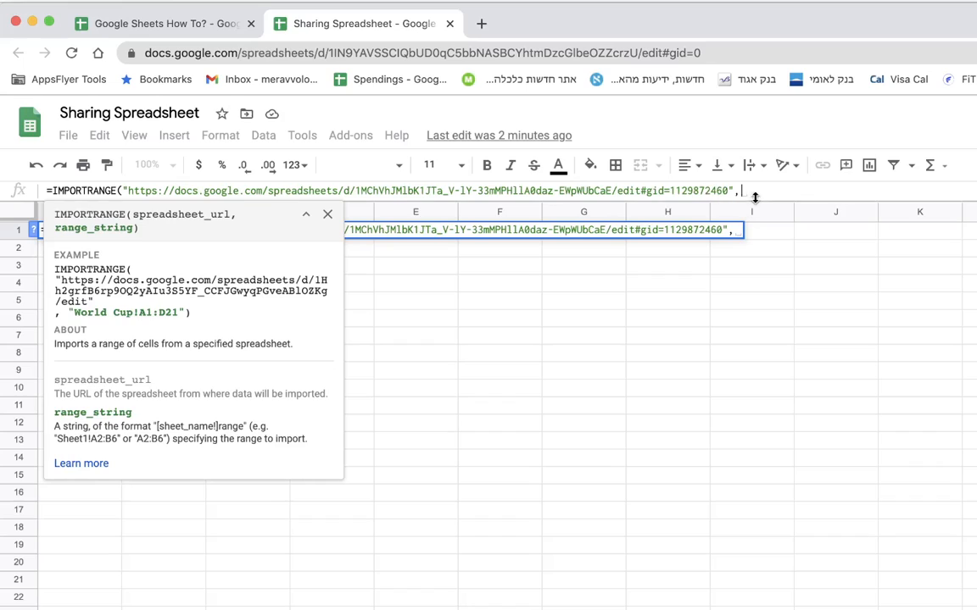
Step: Begin the formula's quoted range argument with the source sheet's name, IMPORTRANGE, checking it in the "Google Sheets How To?" spreadsheet
text(")
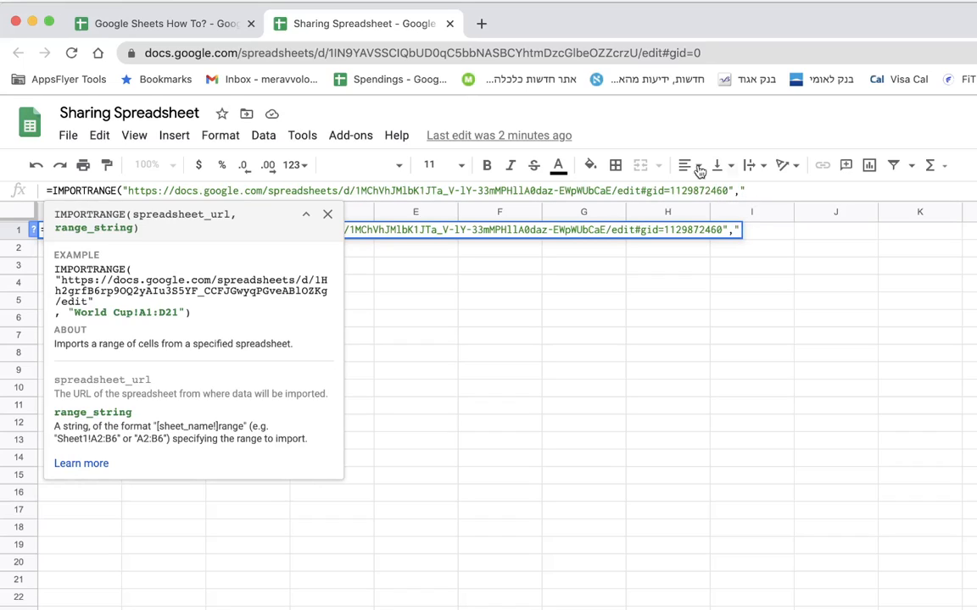
click(194, 27)
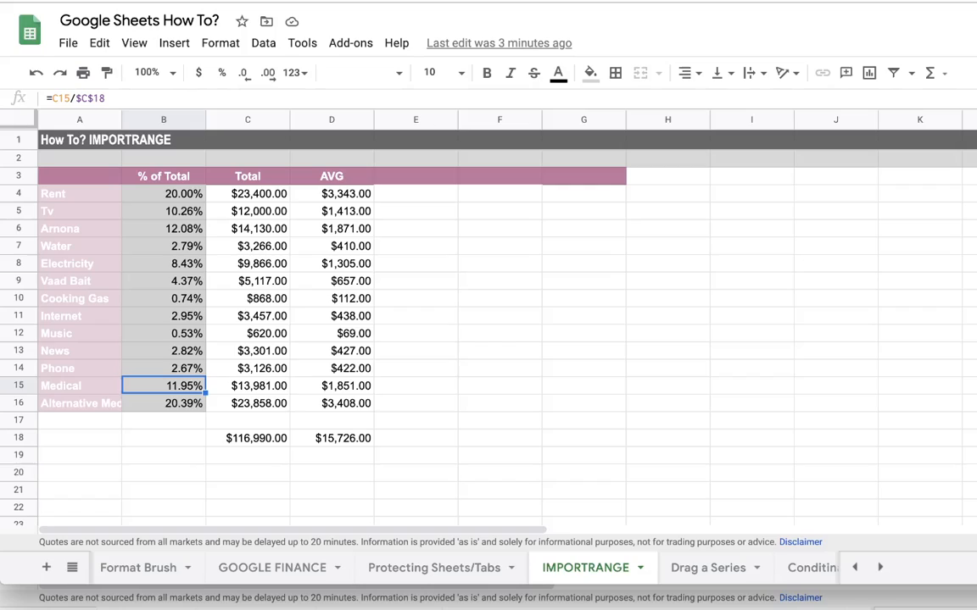
double_click(598, 569)
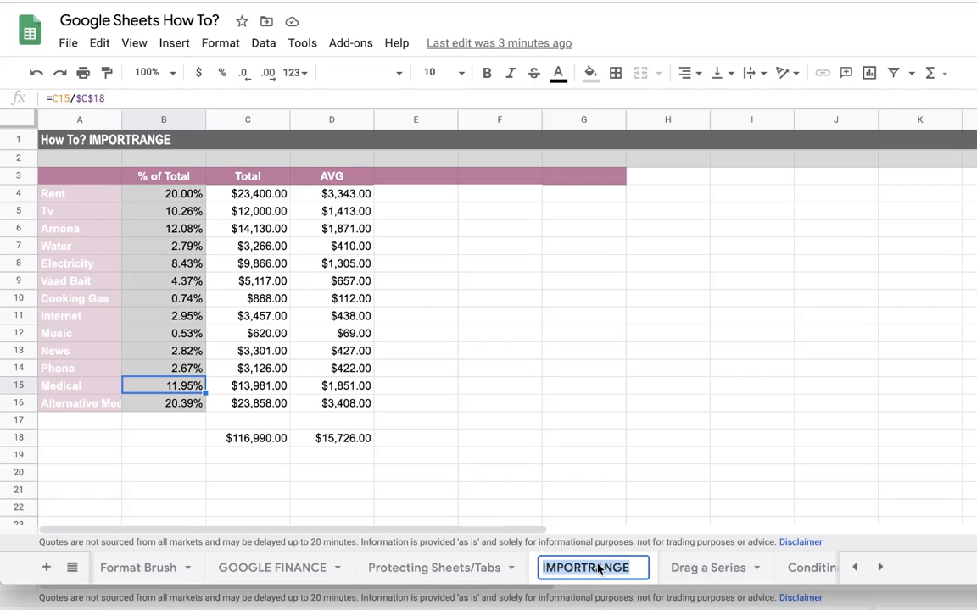
key(Return)
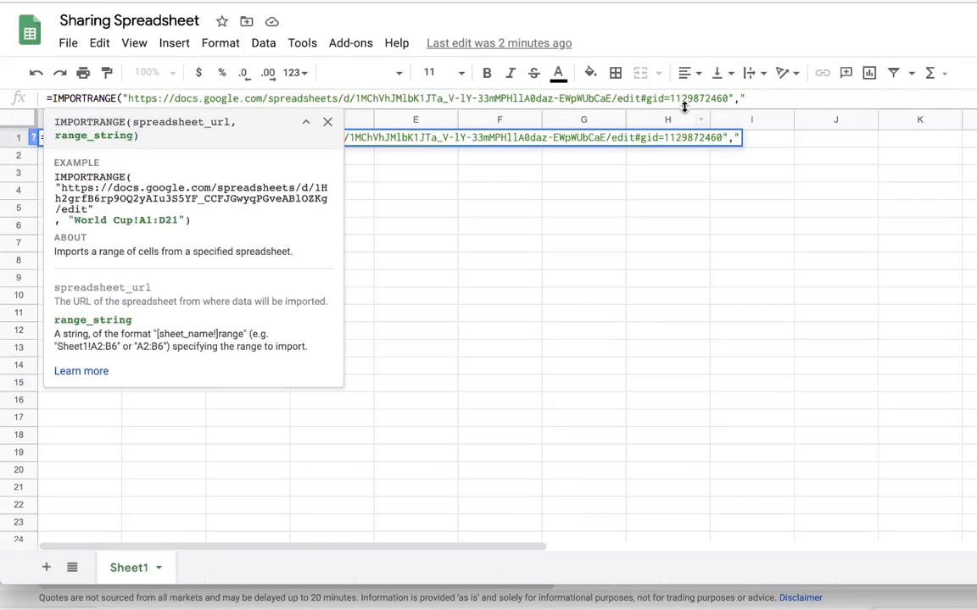
text(IMPORTRANGE)
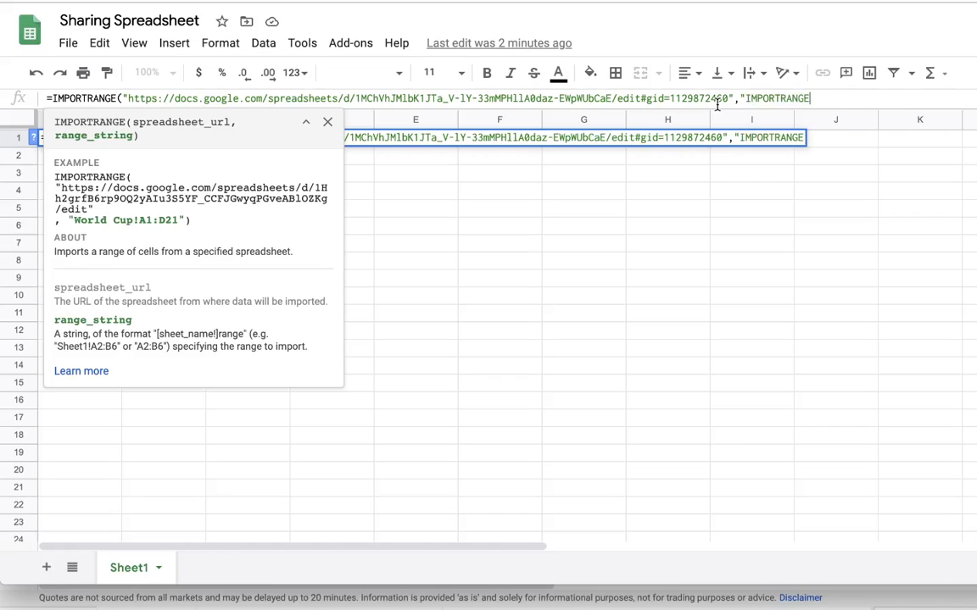
Step: Complete the range argument as "IMPORTRANGE!A1:F100", close the parenthesis and enter the formula
text(!"A1)
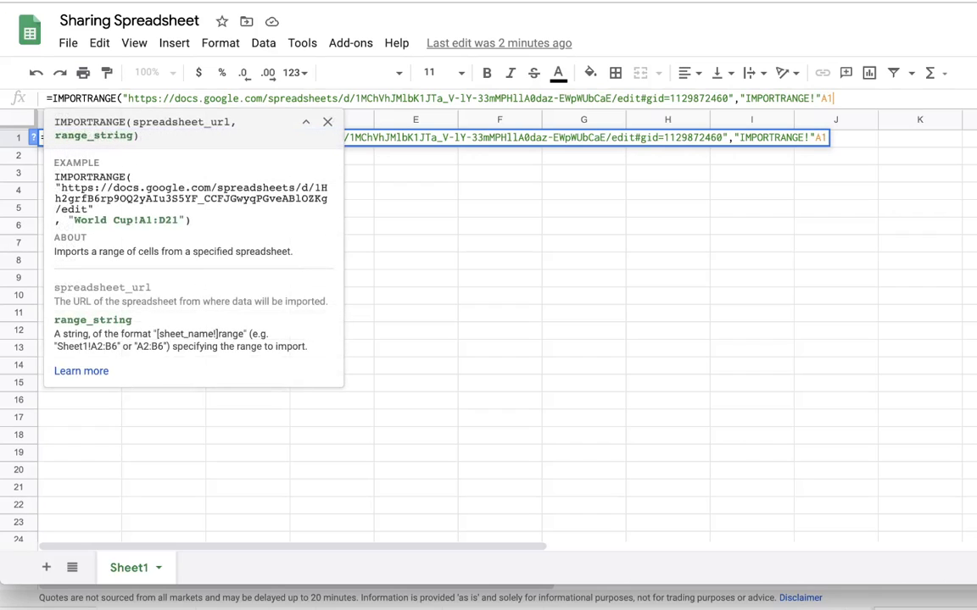
key(BackSpace)
key(BackSpace)
key(BackSpace)
text(A1:F100")
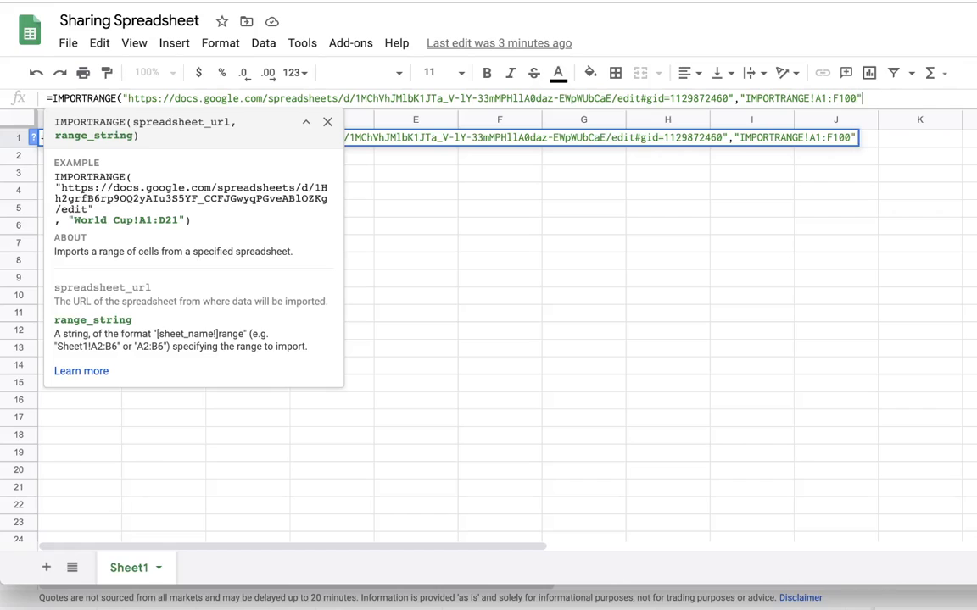
text())
key(Return)
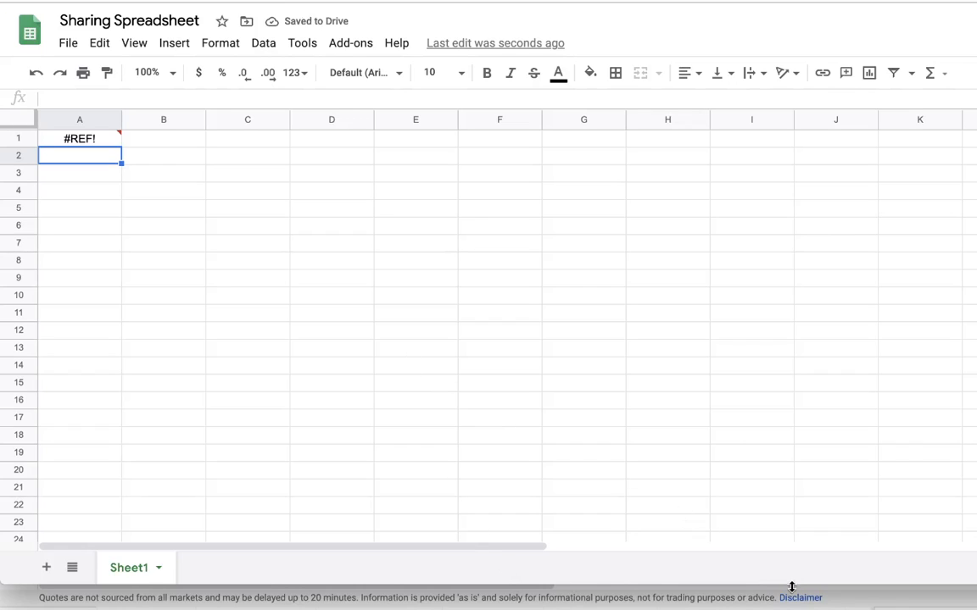
Step: Allow access between the two spreadsheets from the formula cell A1 so the data is imported
drag(790, 587, 791, 609)
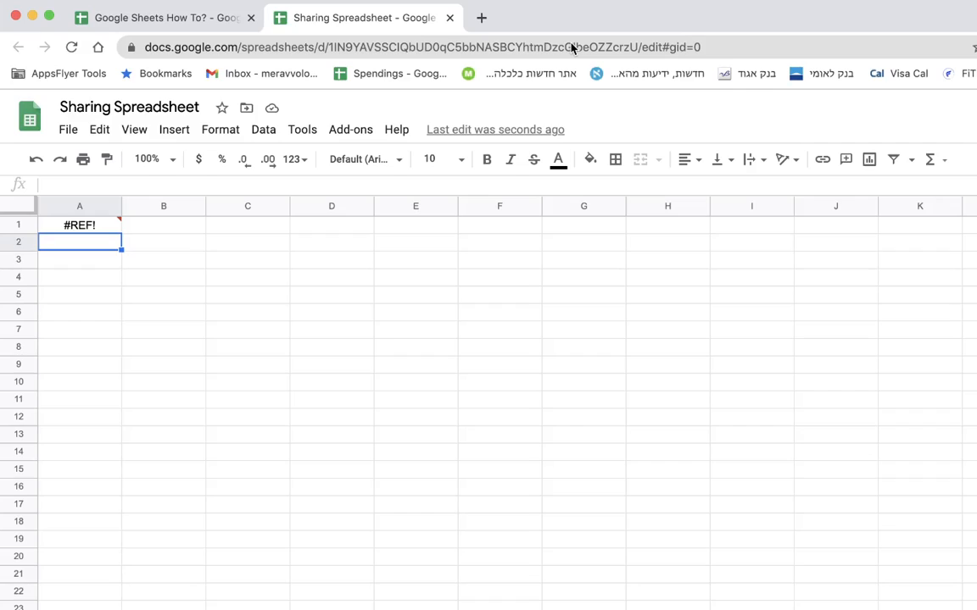
click(102, 228)
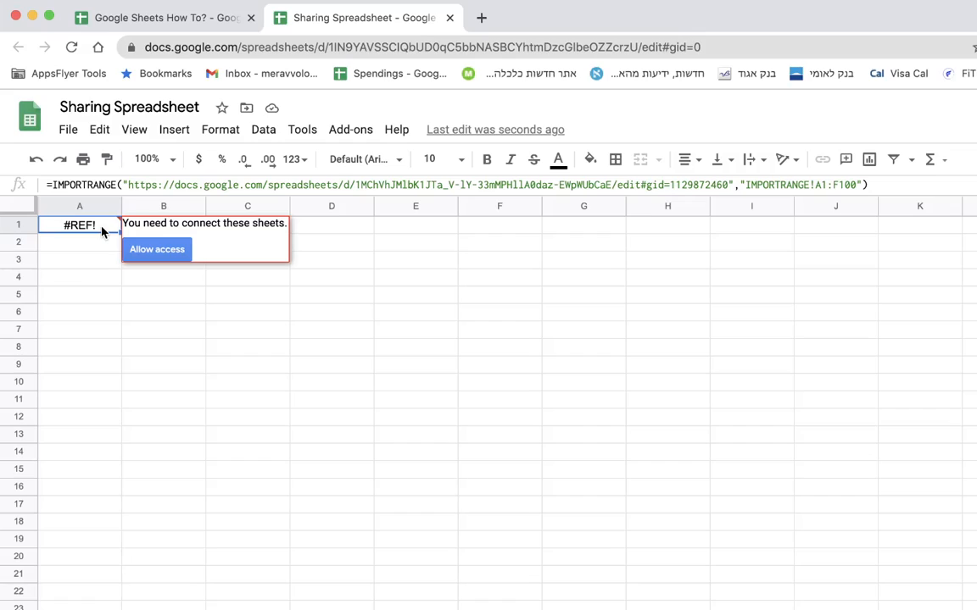
click(160, 258)
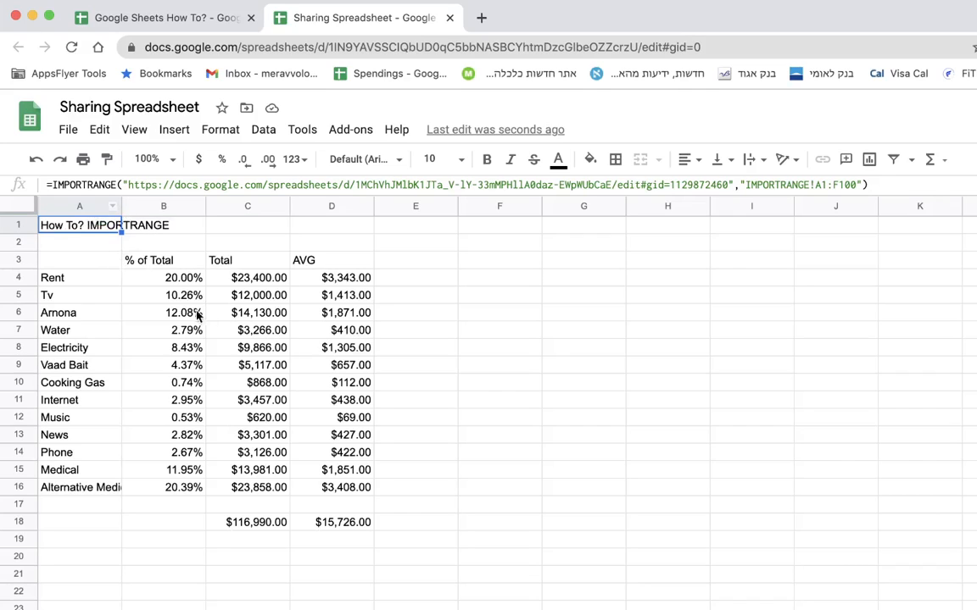
Step: Examine the contents of the imported cells in the % of Total, Total and expense name columns
click(149, 281)
click(172, 365)
click(173, 415)
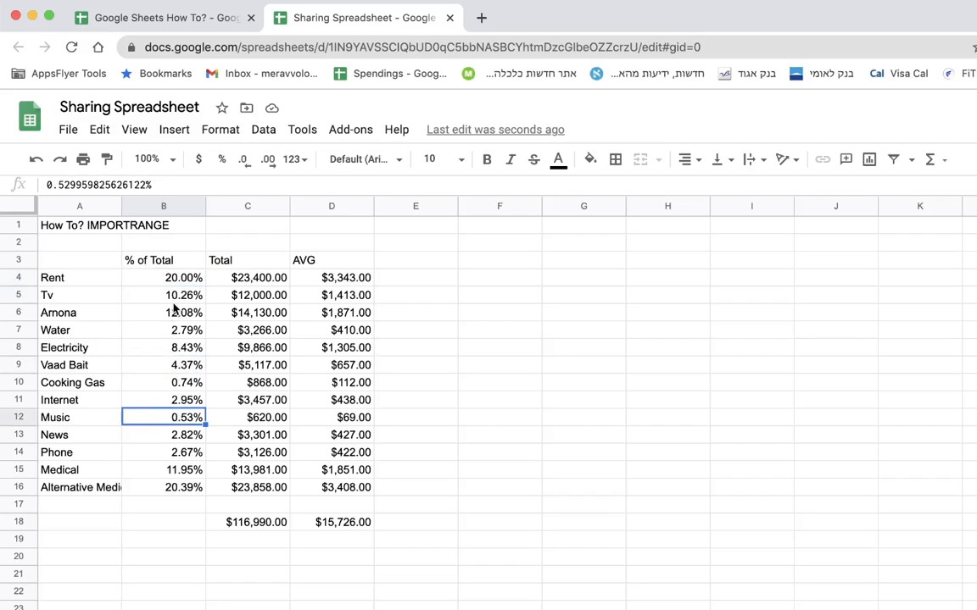
click(165, 295)
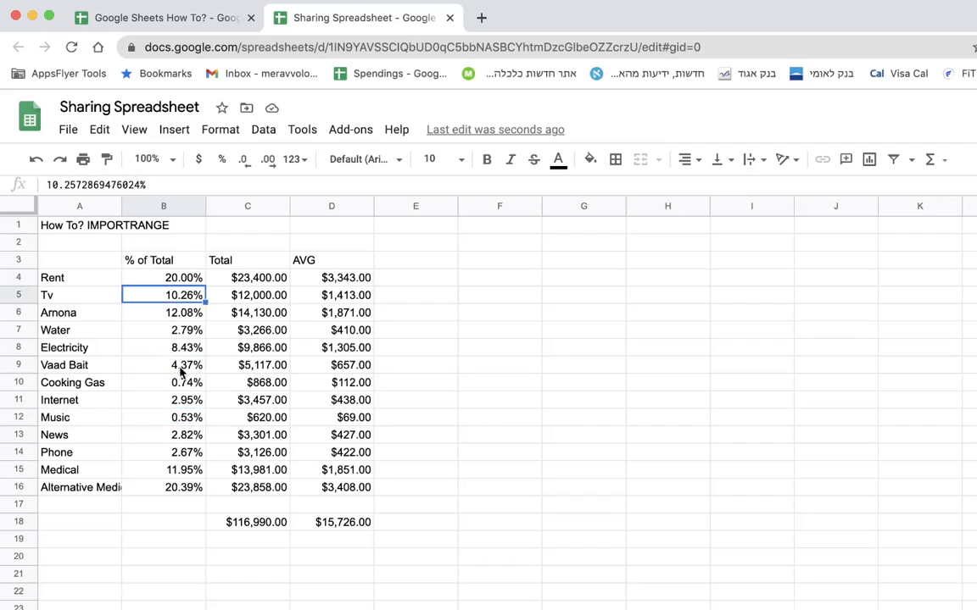
click(181, 370)
click(176, 399)
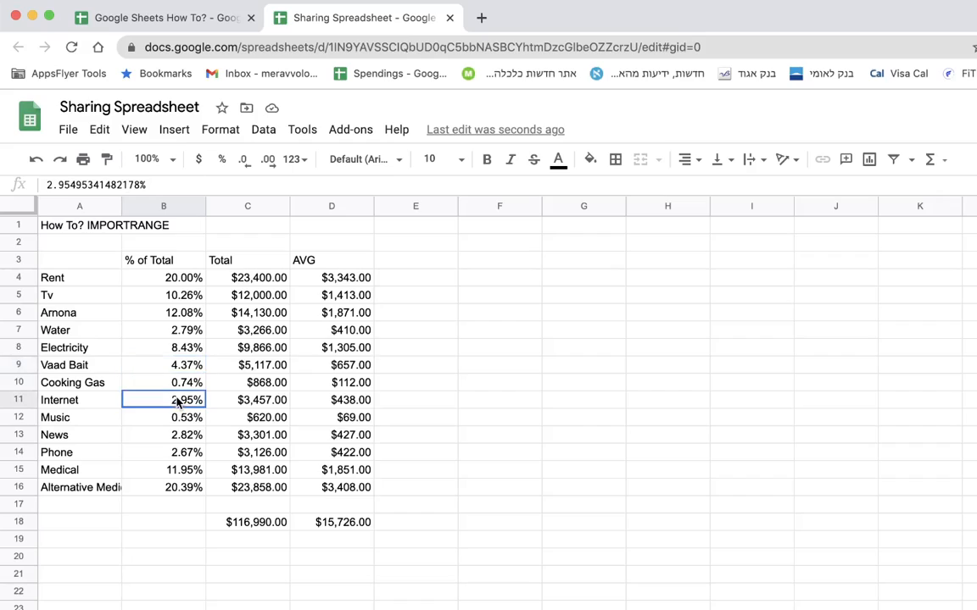
click(225, 355)
click(115, 332)
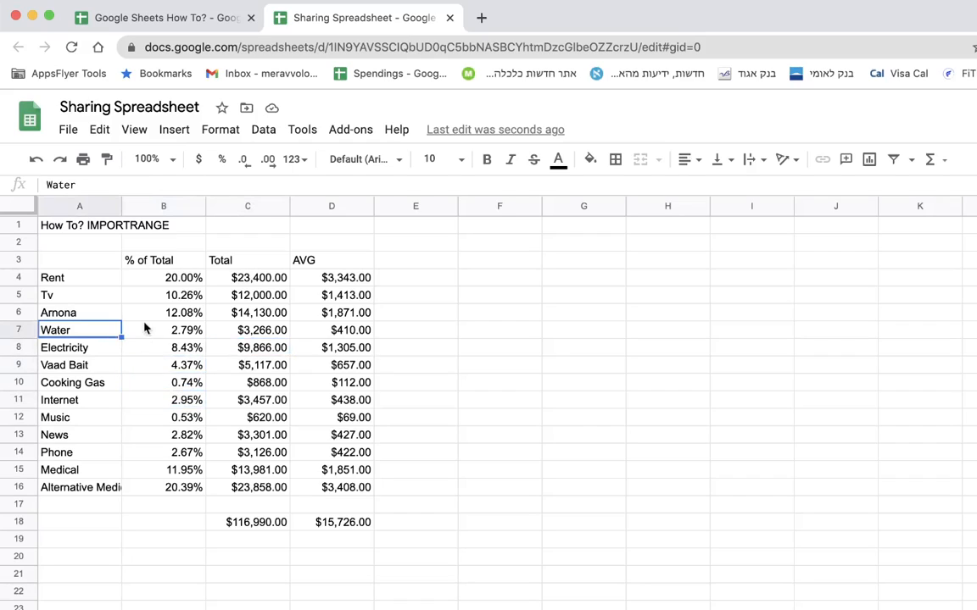
click(168, 311)
Step: Return to the "Google Sheets How To?" spreadsheet and inspect its % of Total formulas, Total and AVG cells for comparison
click(223, 24)
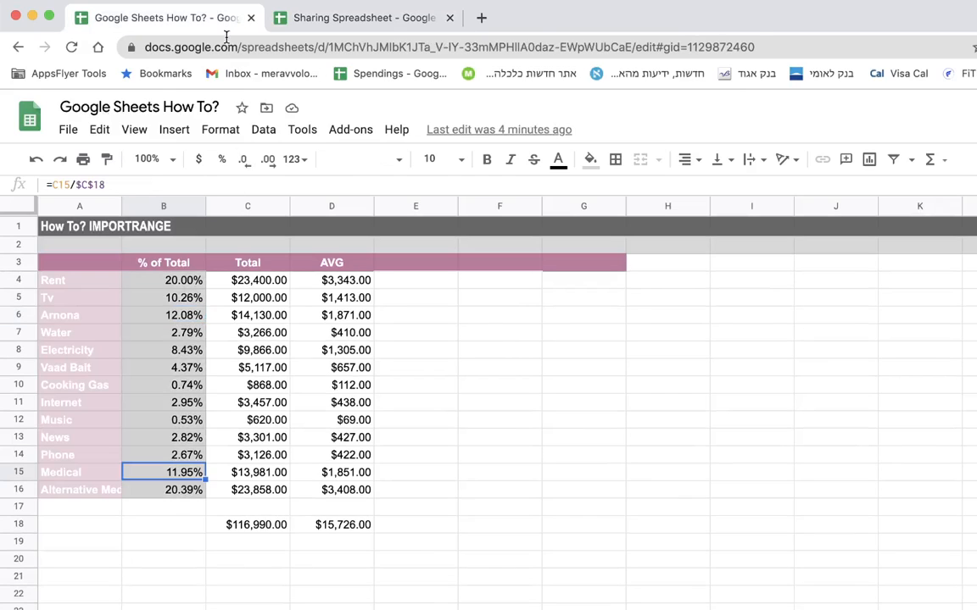
click(185, 385)
click(193, 438)
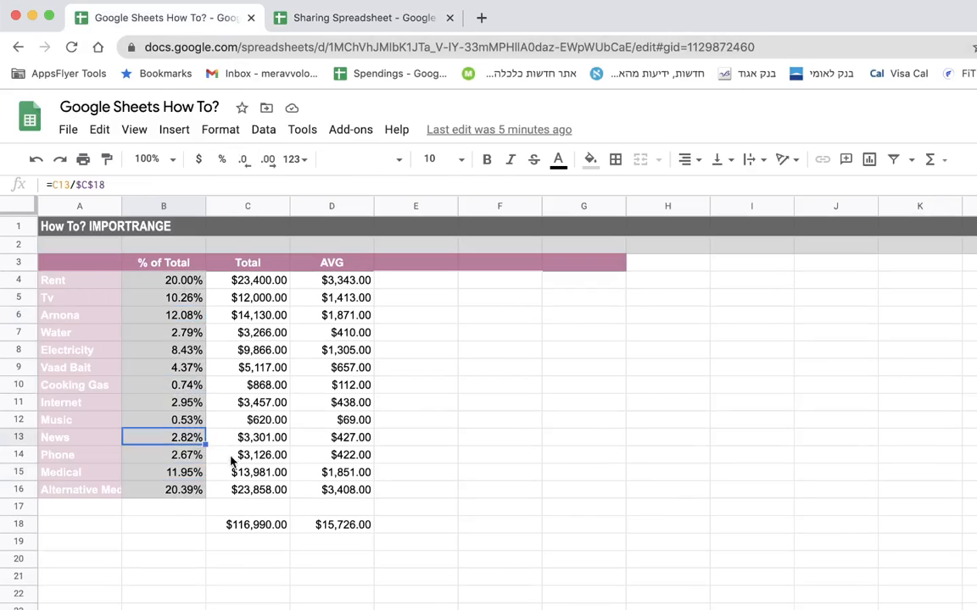
click(254, 439)
click(329, 455)
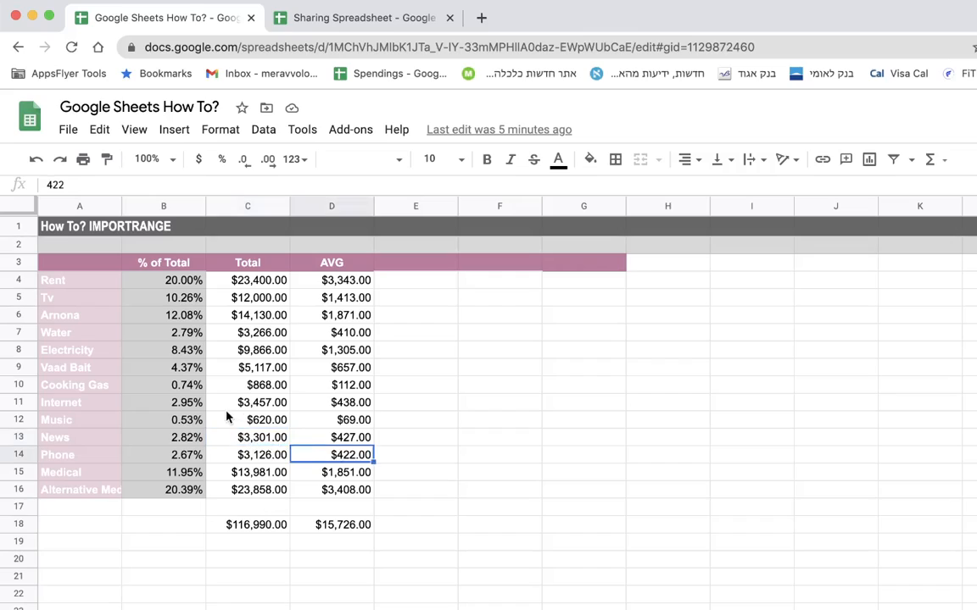
Step: Check the Total column's sum in the source, then change the IMPORTRANGE range in Sharing Spreadsheet's cell A1 to "IMPORTRANGE!A1:B100"
click(275, 528)
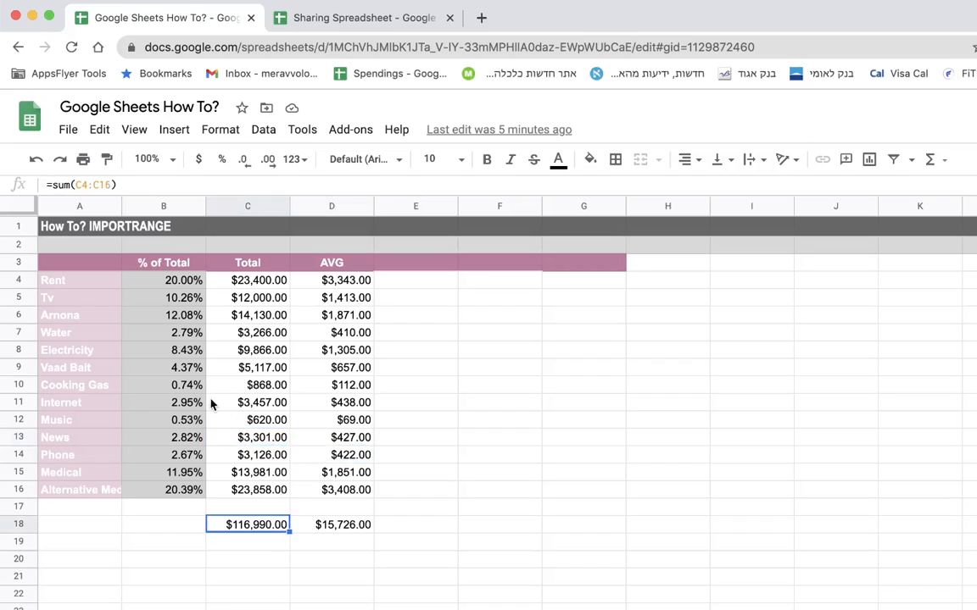
click(327, 23)
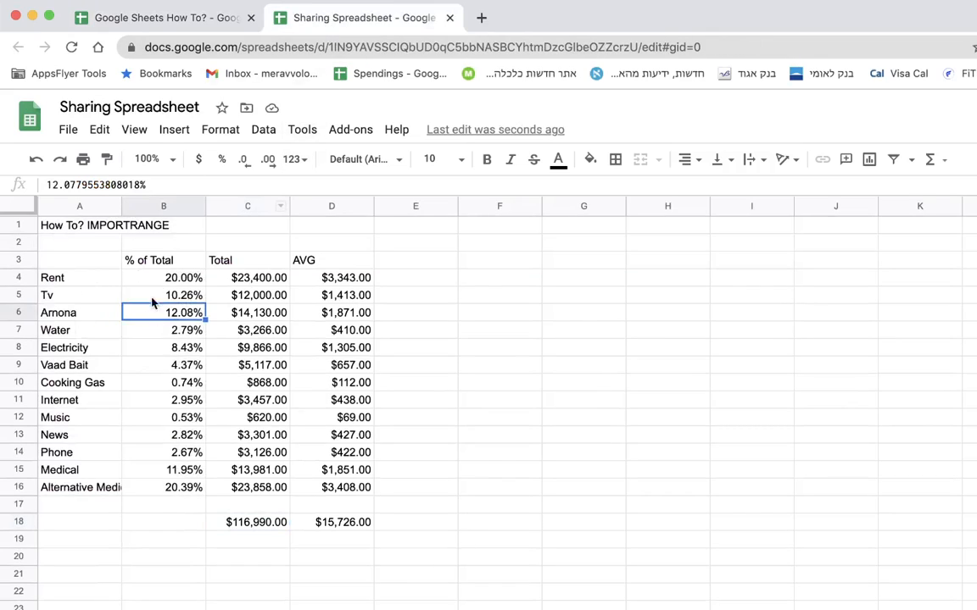
click(96, 226)
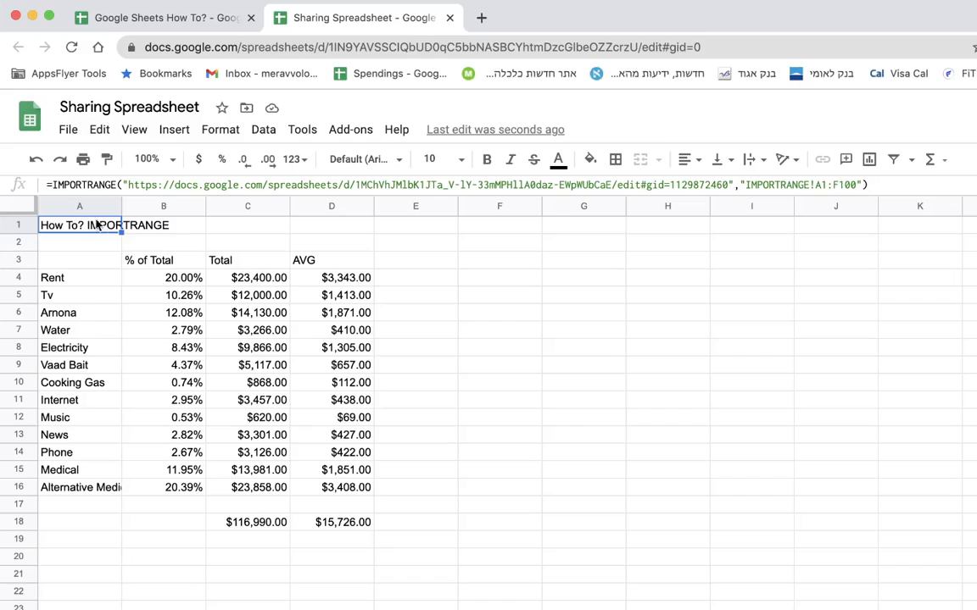
click(837, 185)
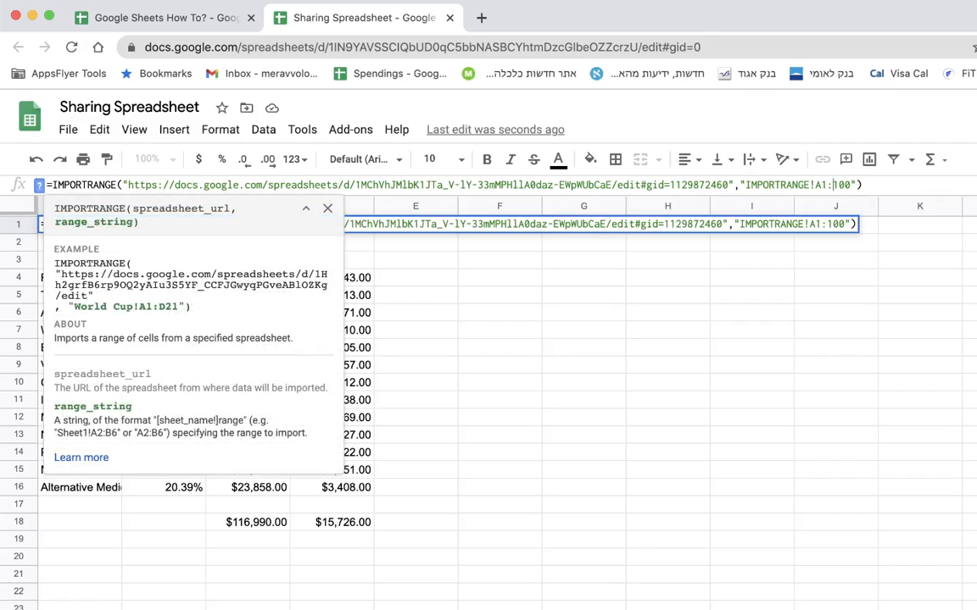
key(Return)
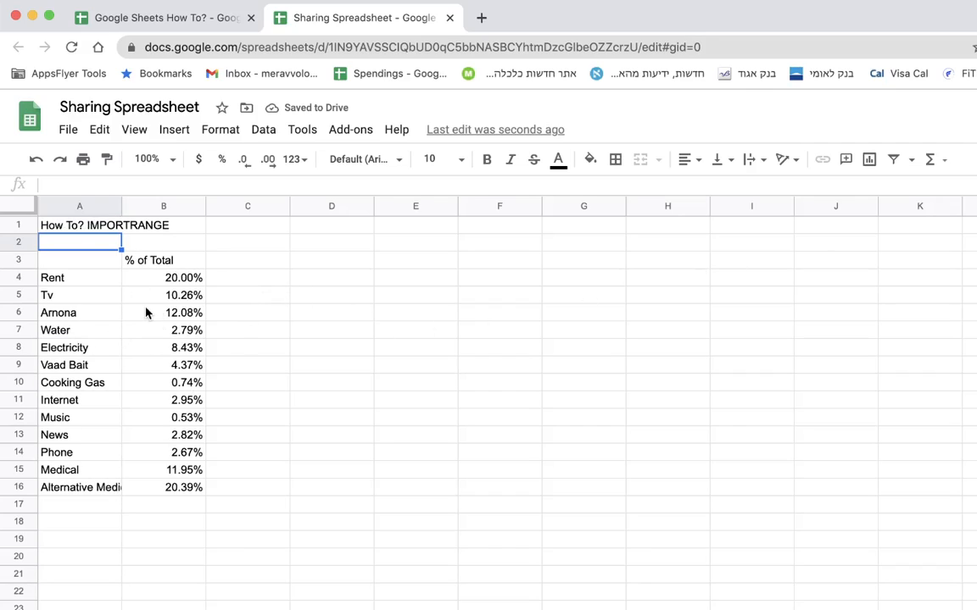
Step: Change the start of the imported range in A1's formula to row 3, making it "IMPORTRANGE!A3:B100"
click(100, 224)
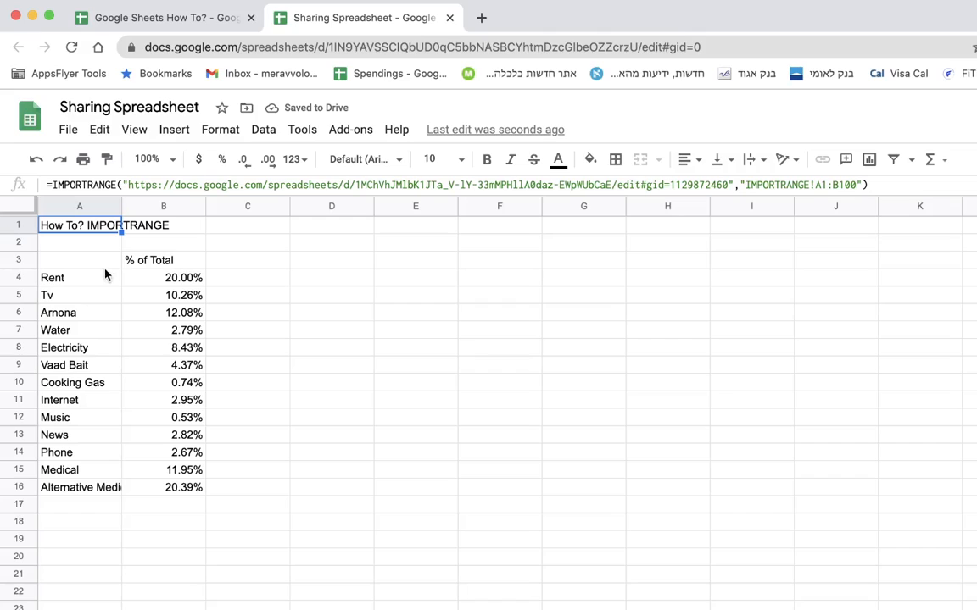
click(828, 187)
key(BackSpace)
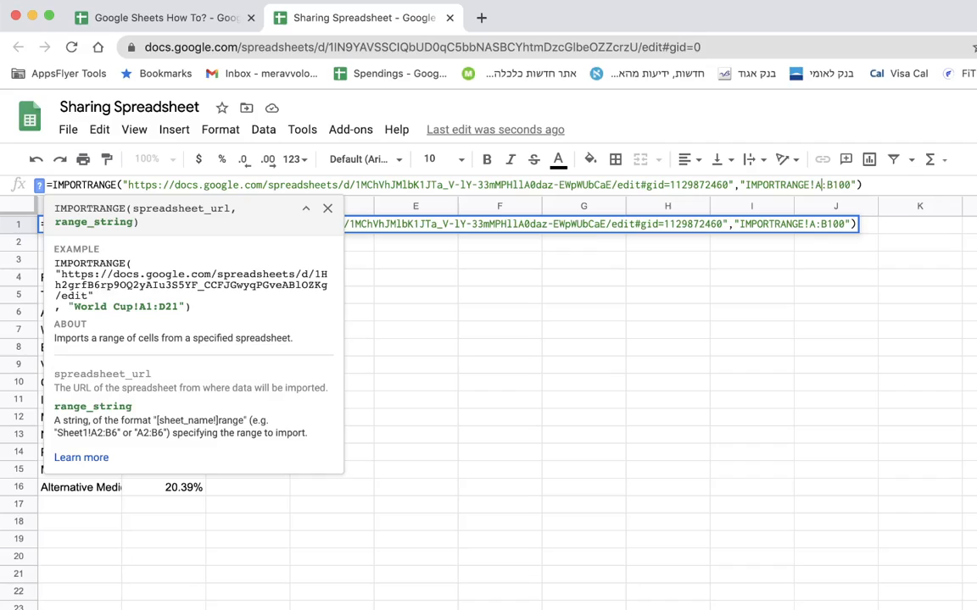
text(3)
key(Return)
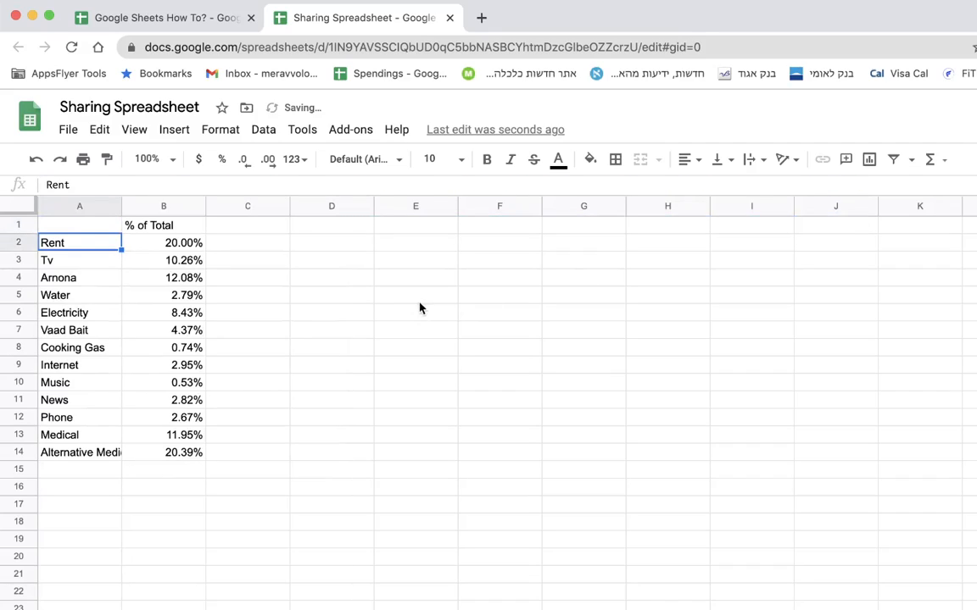
Step: Examine the imported expense names and % of Total values, including the Electricity, Internet and Alternative Medical rows
click(164, 313)
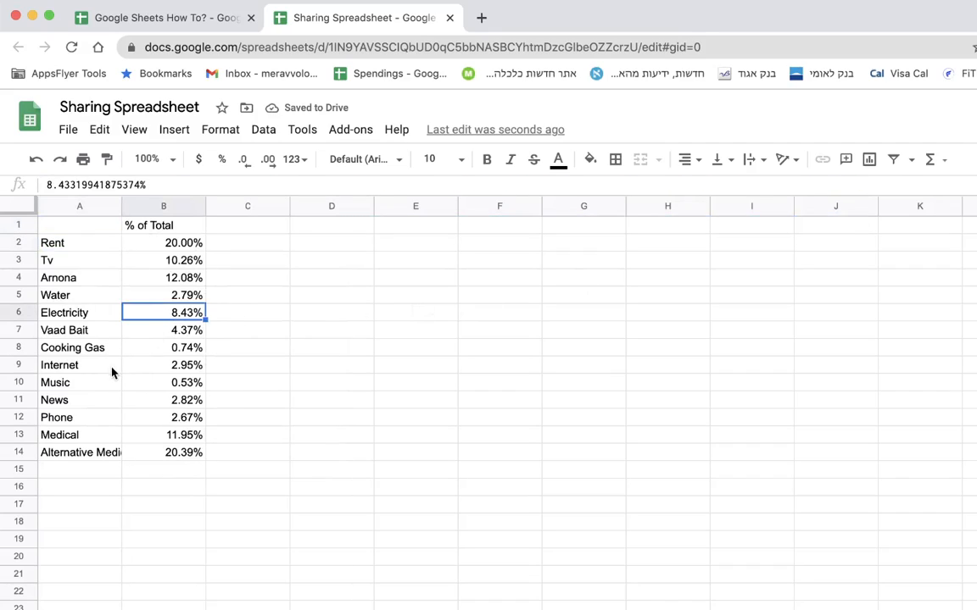
click(112, 368)
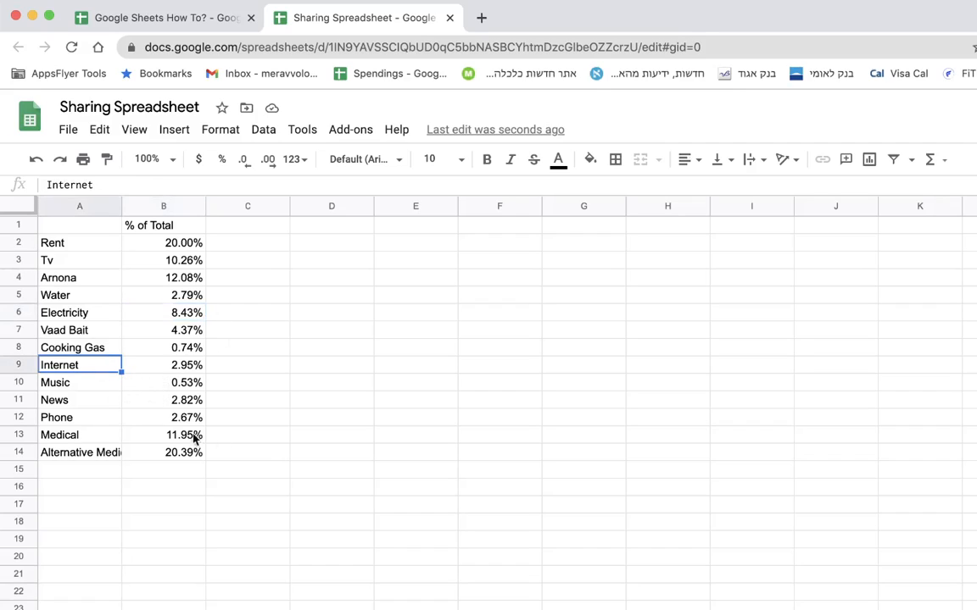
click(104, 458)
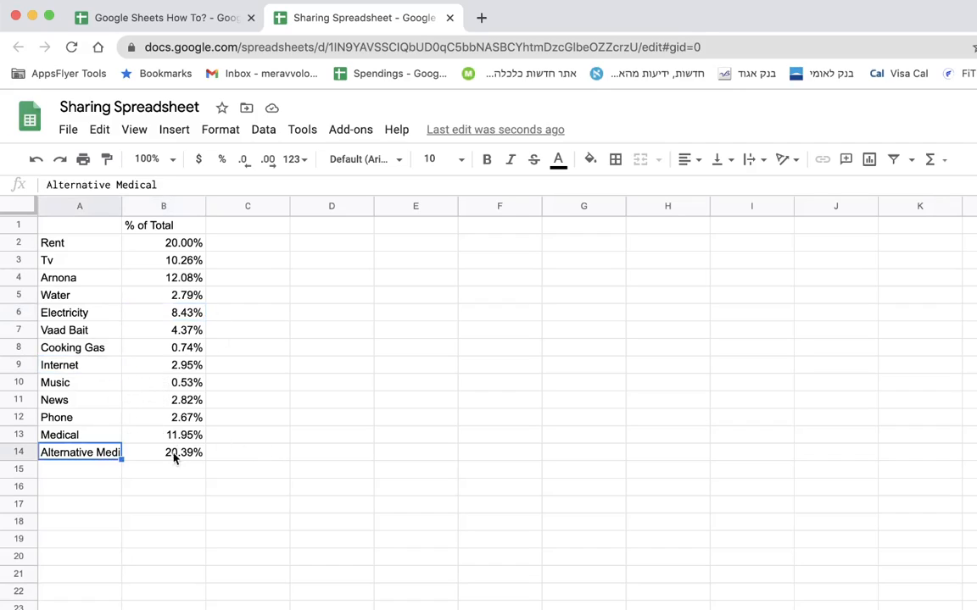
click(182, 454)
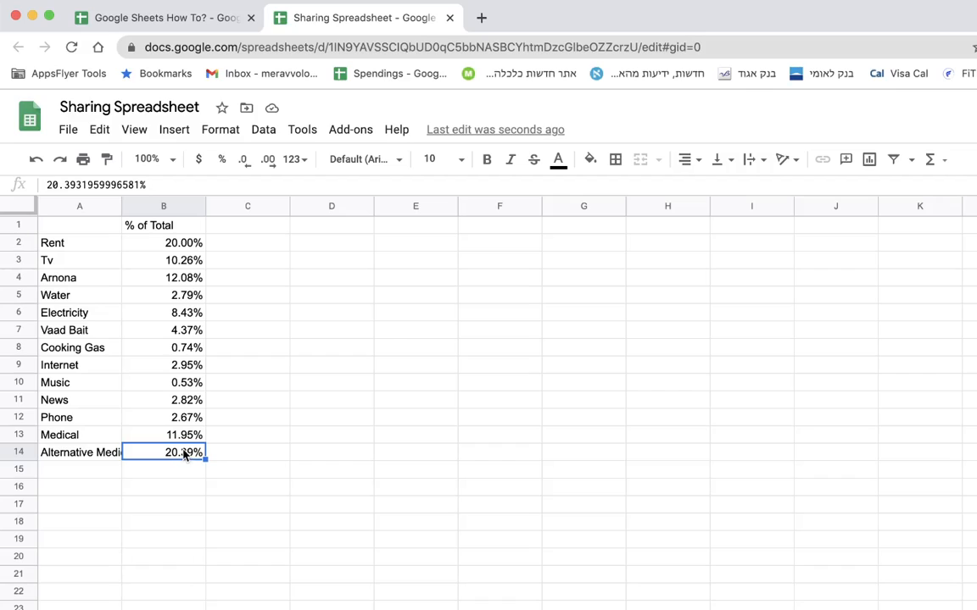
Step: Switch to the "Google Sheets How To?" spreadsheet and set the Tv row's Total to 14000
click(218, 29)
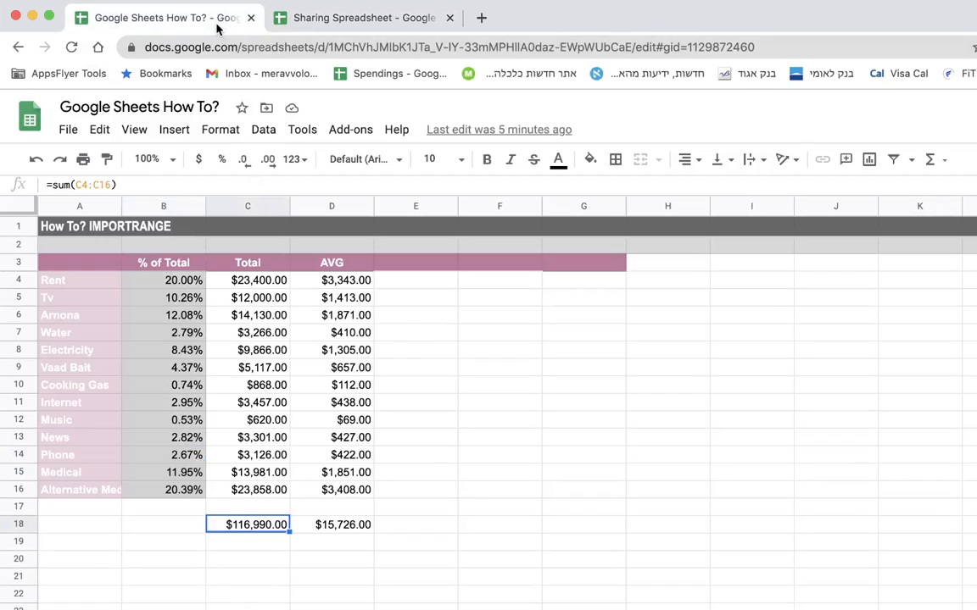
click(255, 299)
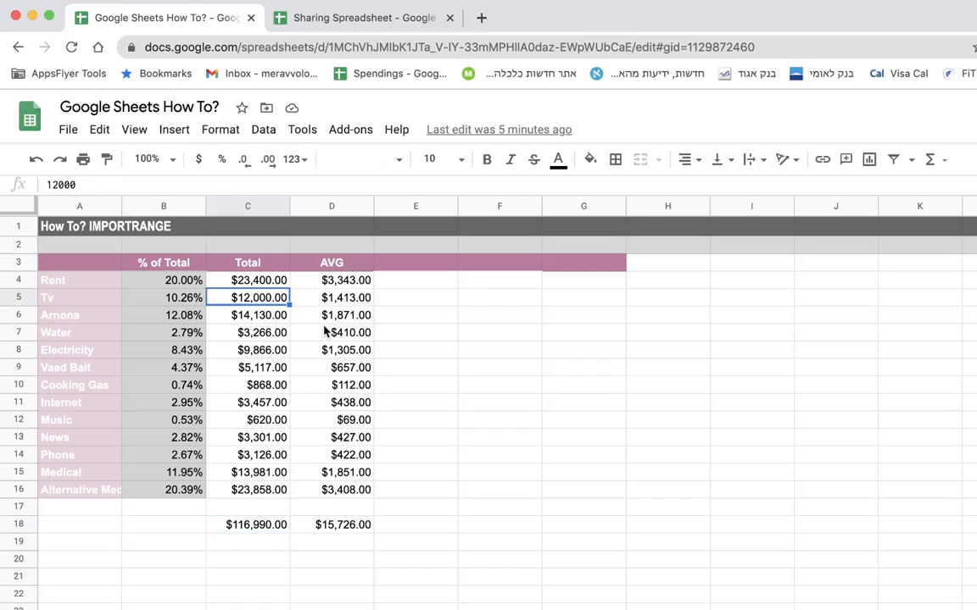
text(14000)
key(Return)
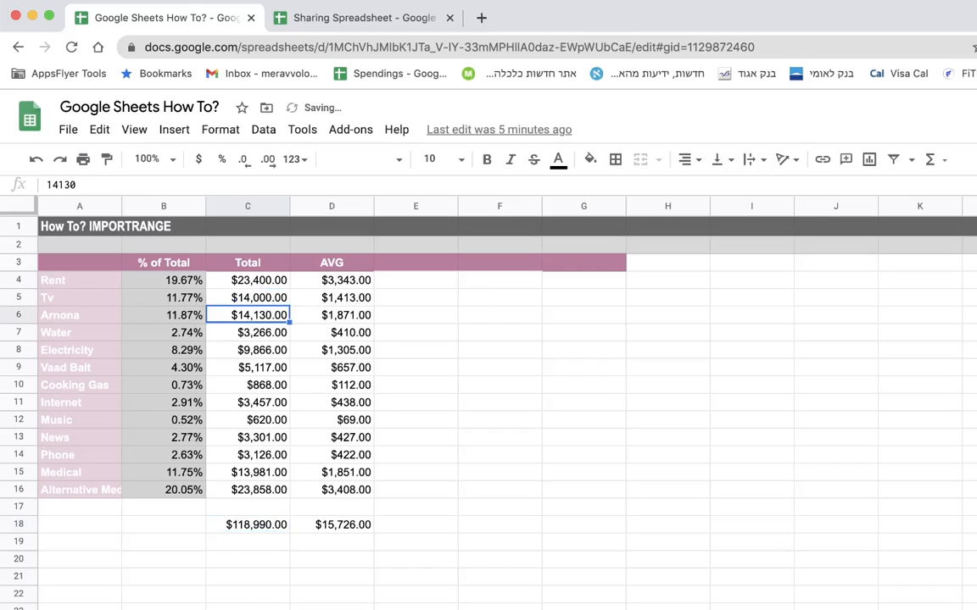
Step: Compare Tv's % of Total in the source with the imported percentages in Sharing Spreadsheet, and inspect the formula in A1
click(182, 297)
click(327, 18)
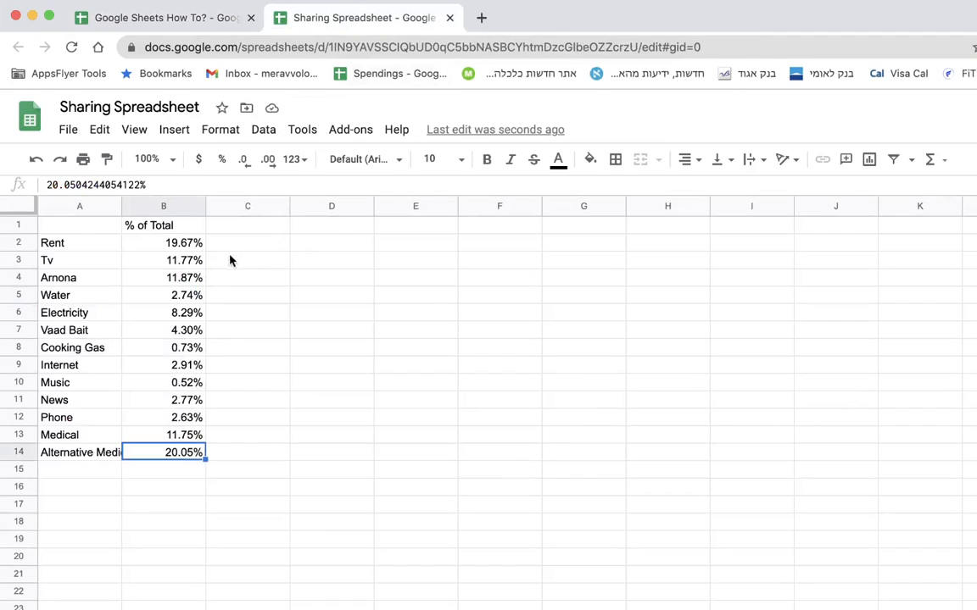
click(195, 260)
click(194, 279)
click(182, 348)
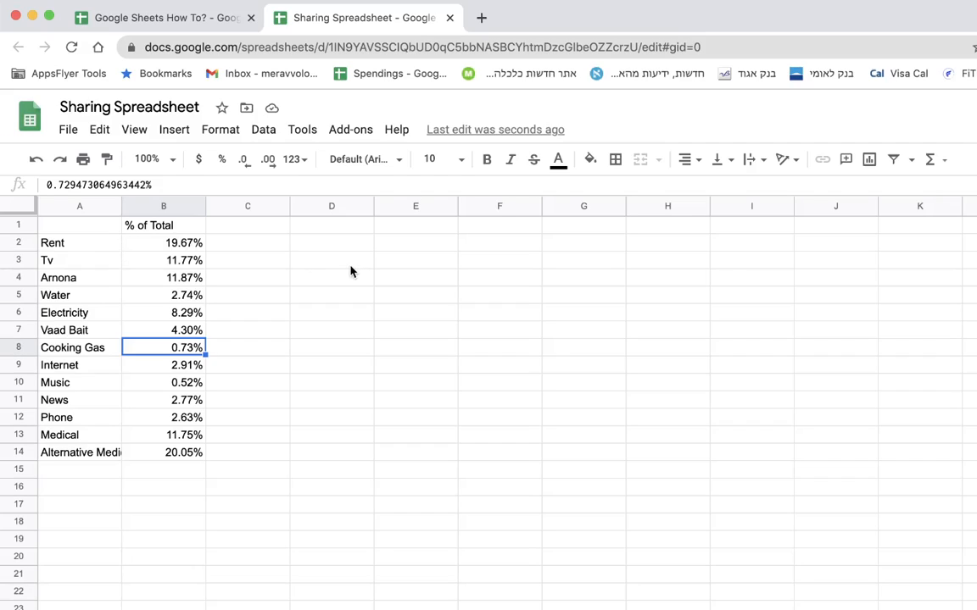
click(113, 230)
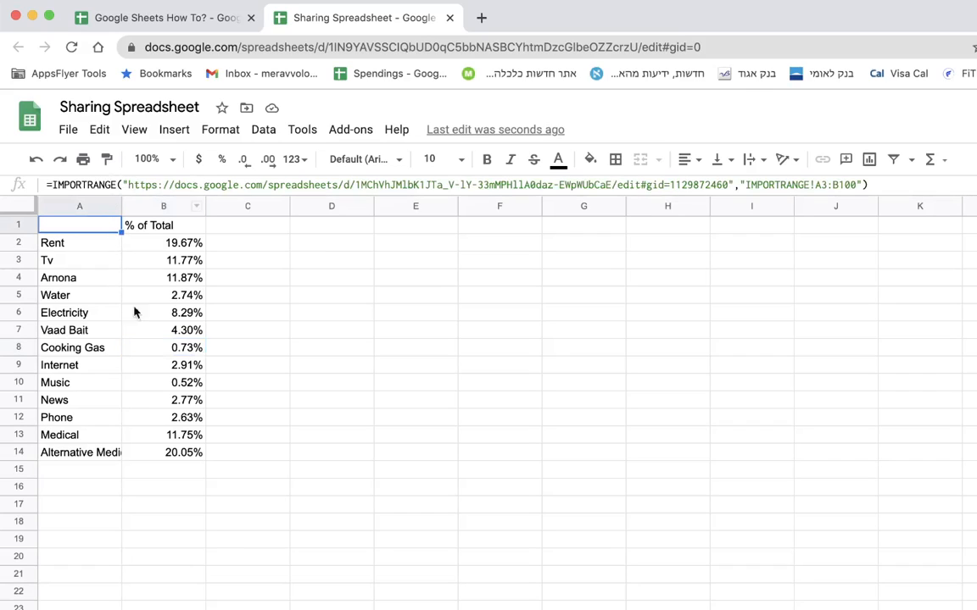